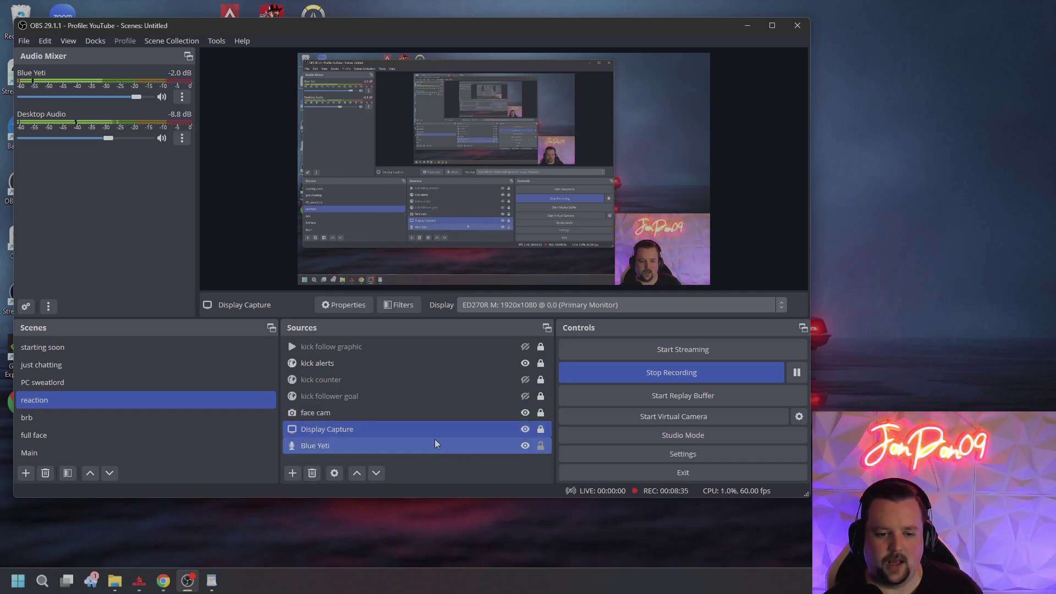
# Select only the face cam source and bring up the Add Source menu of source types
pyautogui.moveTo(434, 436); pyautogui.dragTo(464, 415)
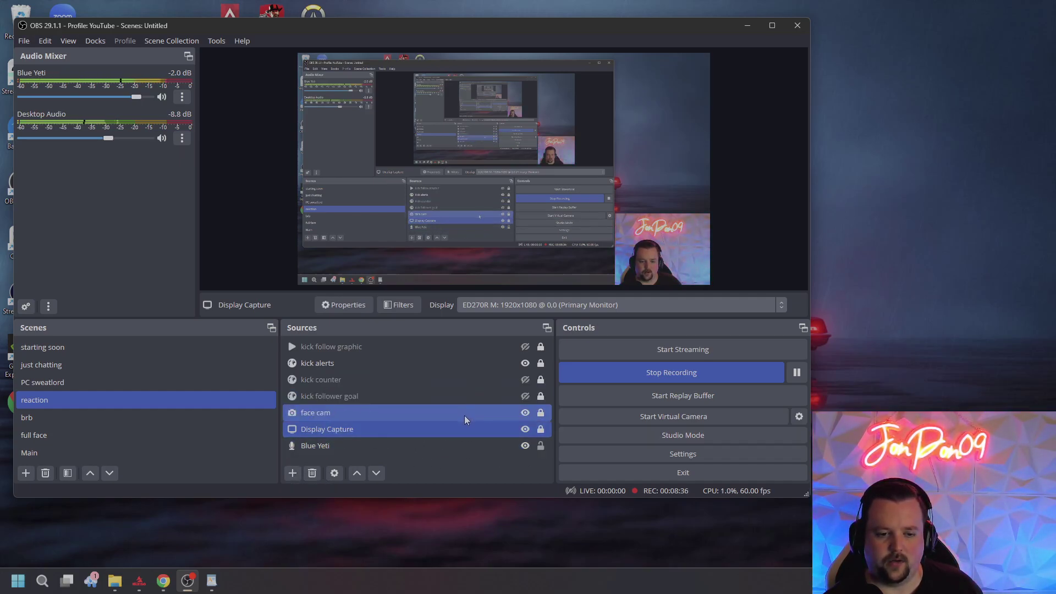
pyautogui.click(436, 414)
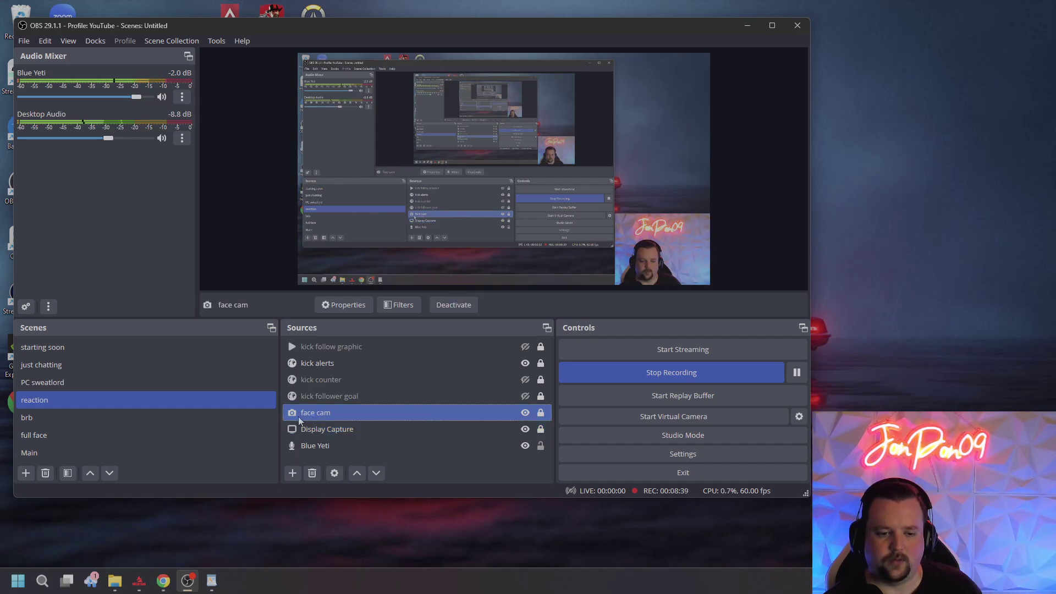
pyautogui.click(293, 474)
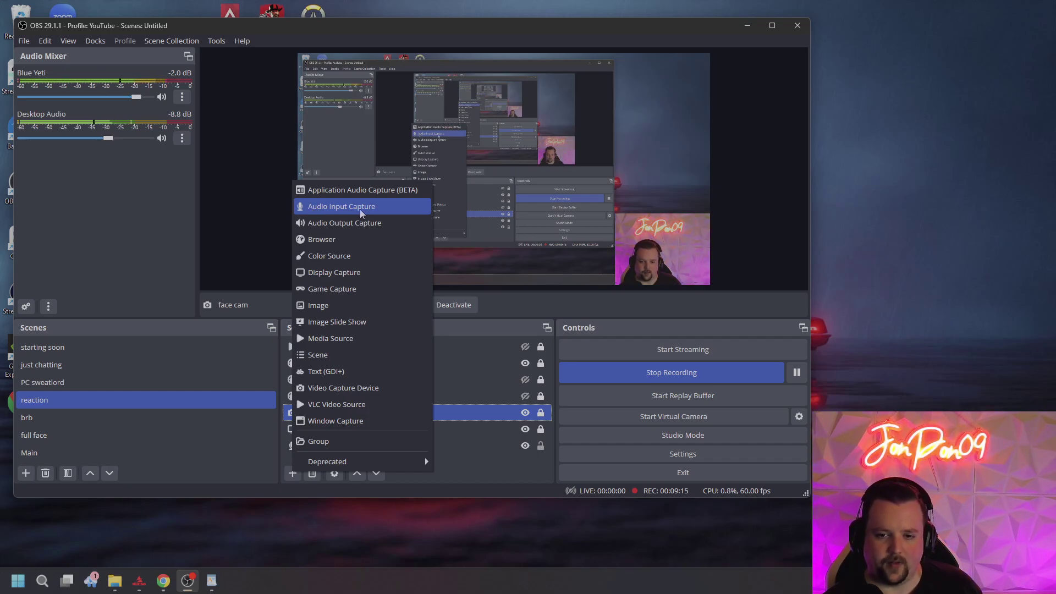
# Dismiss the Add Source menu, leaving the reaction scene's sources unchanged
pyautogui.click(290, 474)
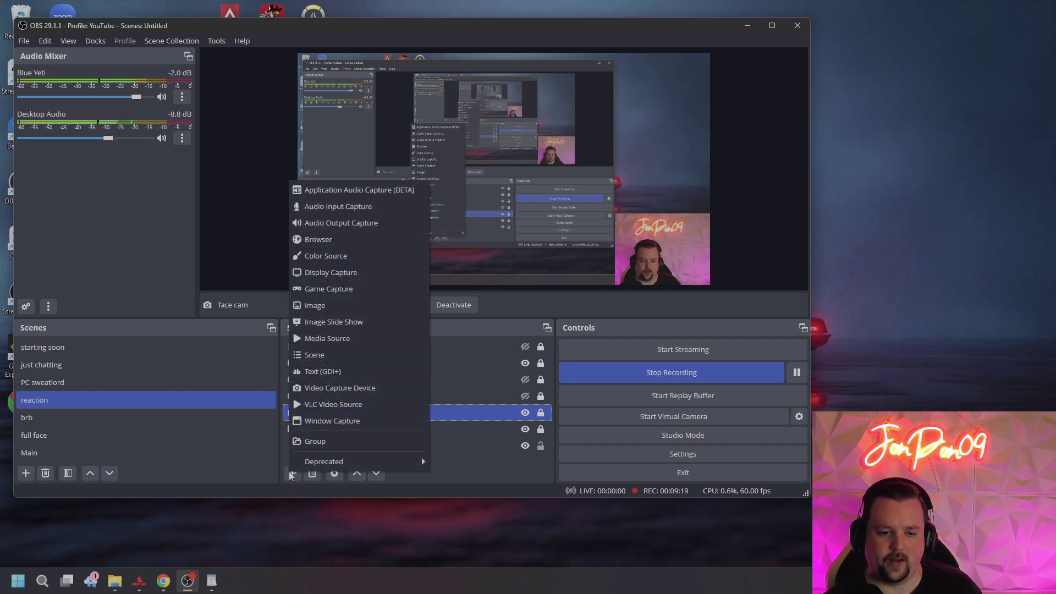
pyautogui.click(436, 477)
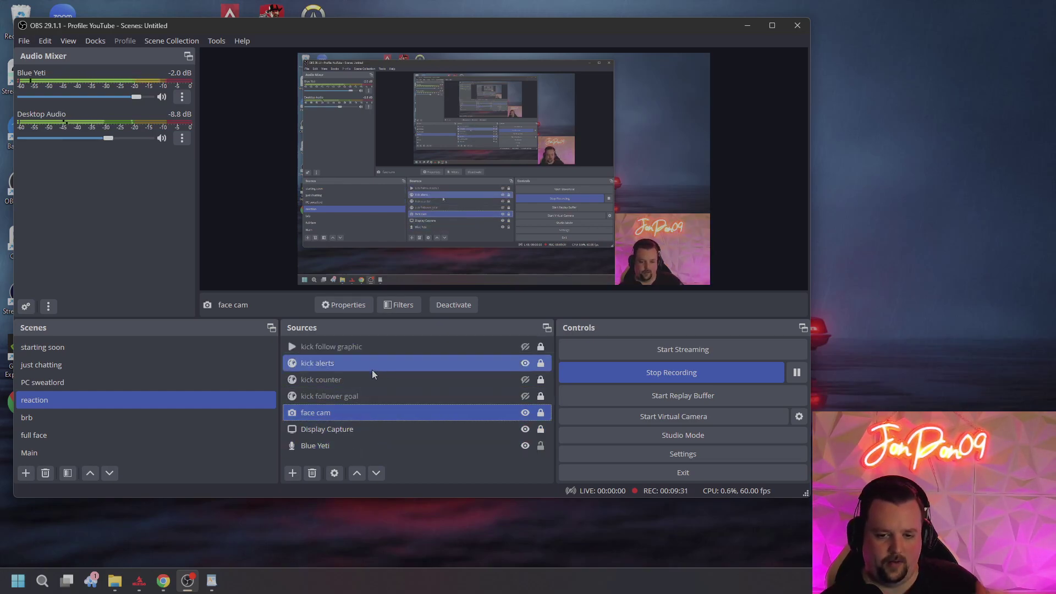
pyautogui.click(345, 349)
pyautogui.click(401, 394)
pyautogui.click(388, 348)
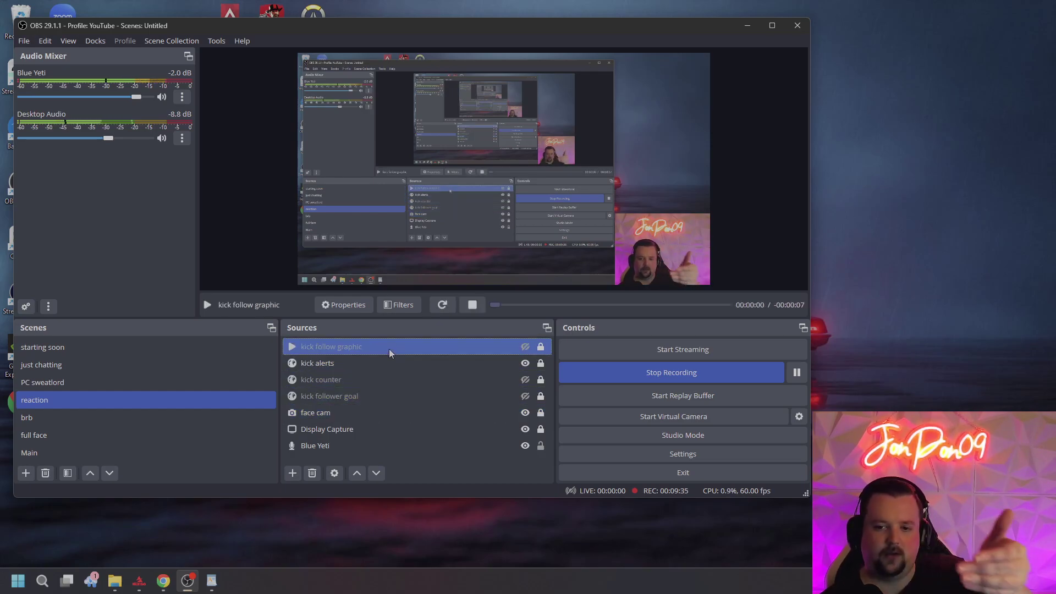
pyautogui.keyDown('ctrl'); pyautogui.click(382, 443); pyautogui.keyUp('ctrl')
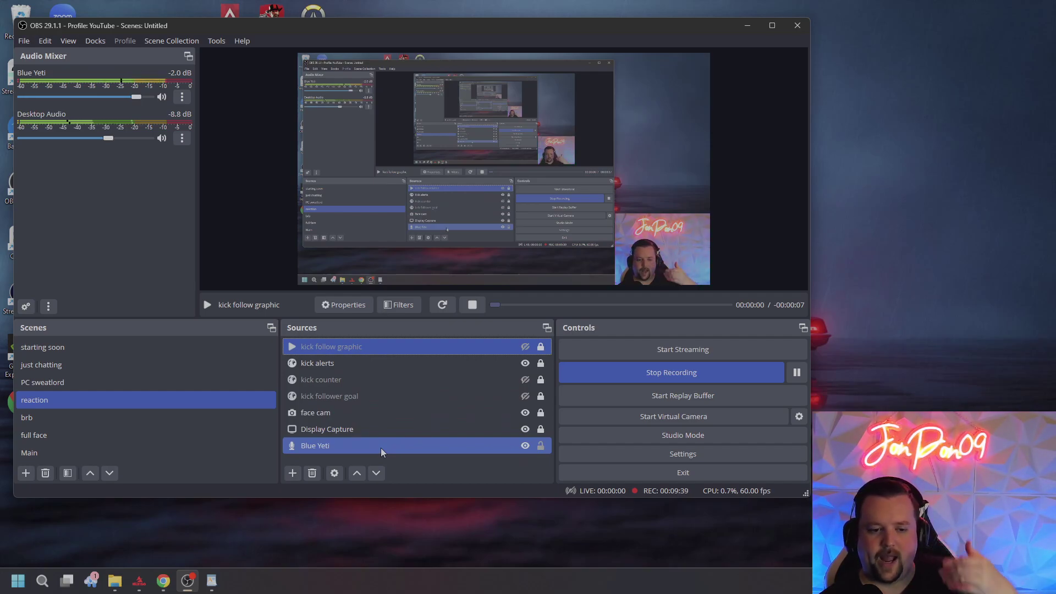
pyautogui.click(382, 420)
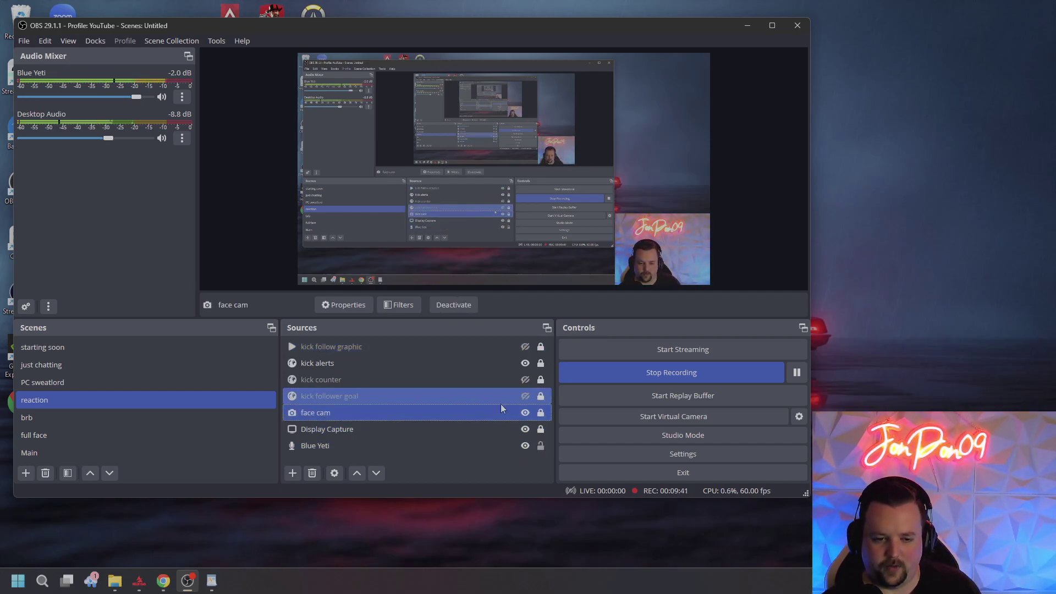
pyautogui.keyDown('ctrl'); pyautogui.click(377, 430); pyautogui.keyUp('ctrl')
pyautogui.click(346, 414)
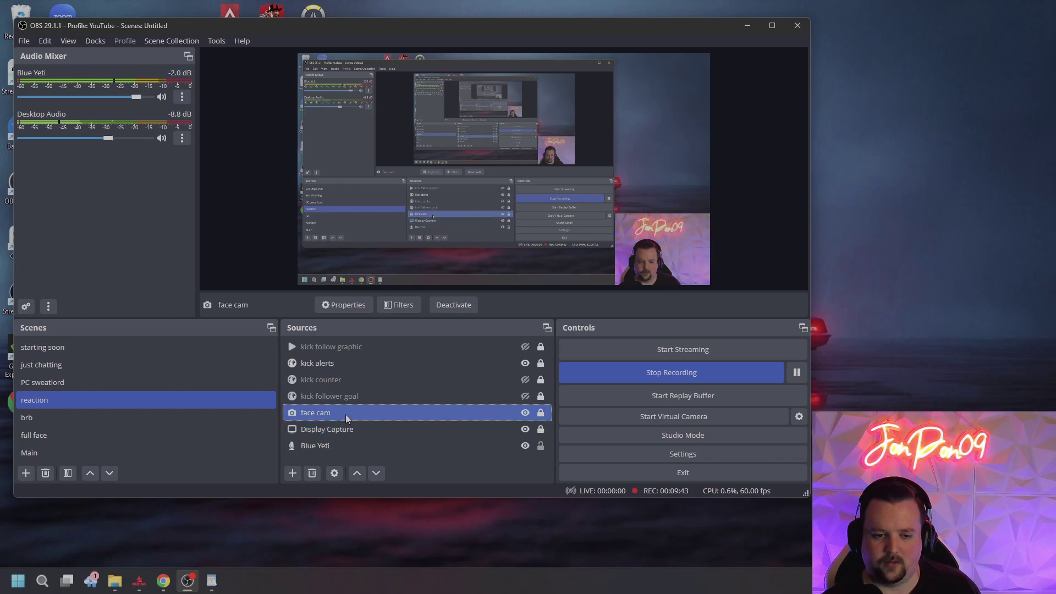
pyautogui.click(376, 473)
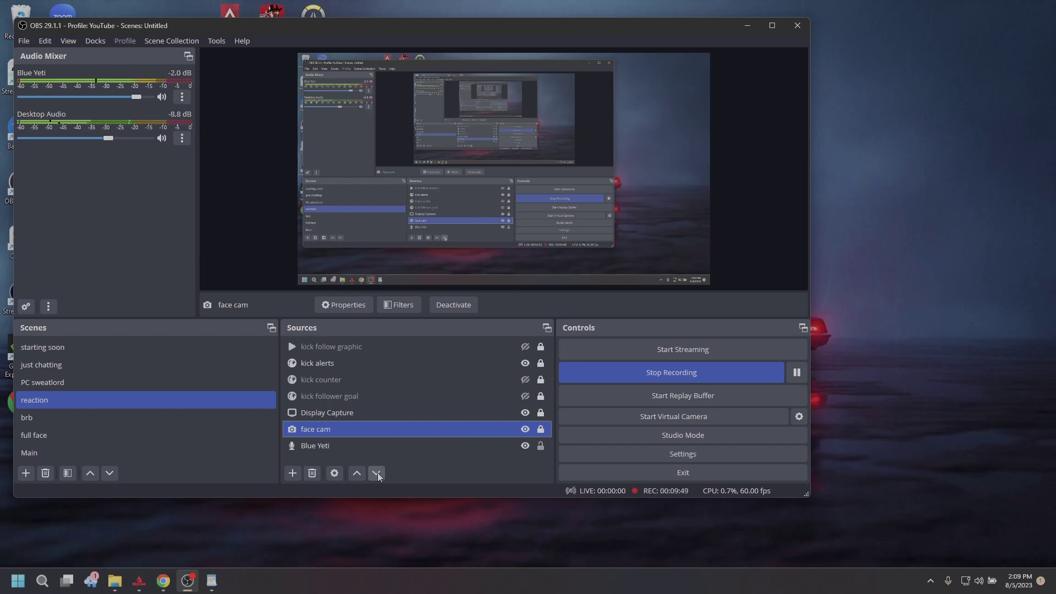
pyautogui.keyDown('ctrl'); pyautogui.click(341, 415); pyautogui.keyUp('ctrl')
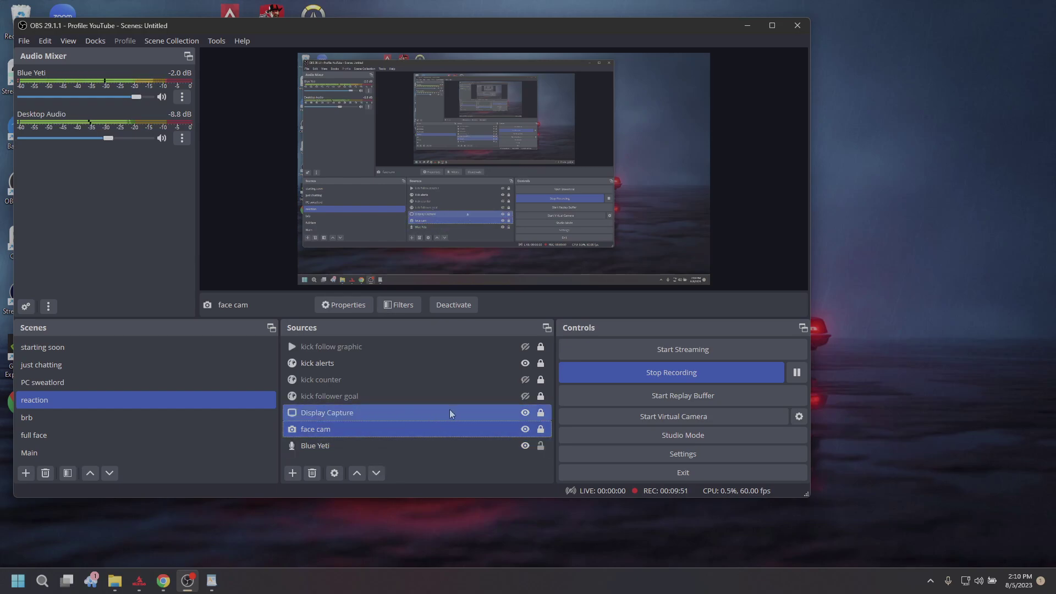
pyautogui.click(527, 430)
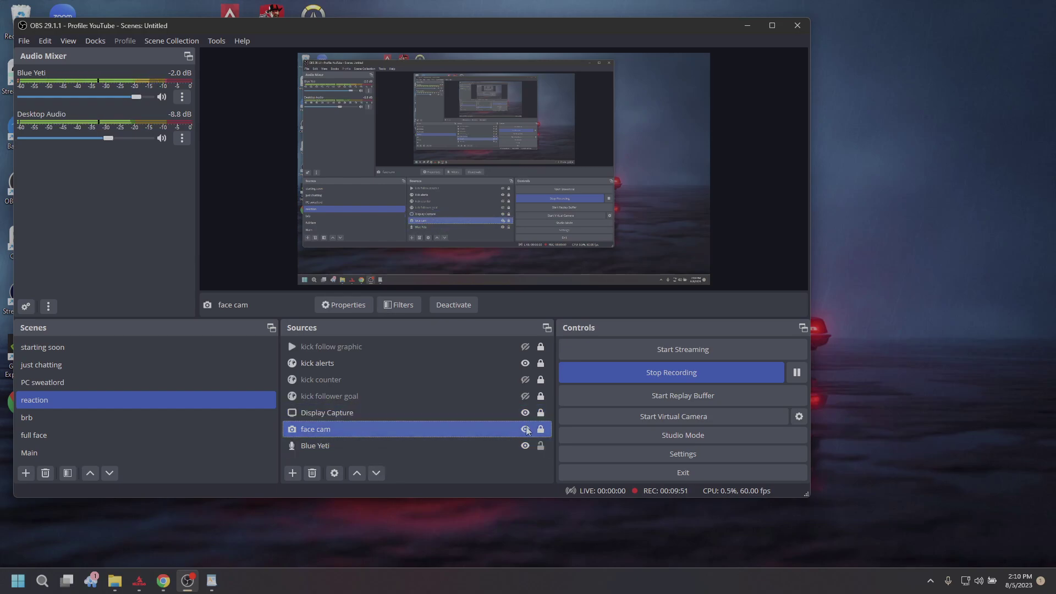
pyautogui.click(358, 473)
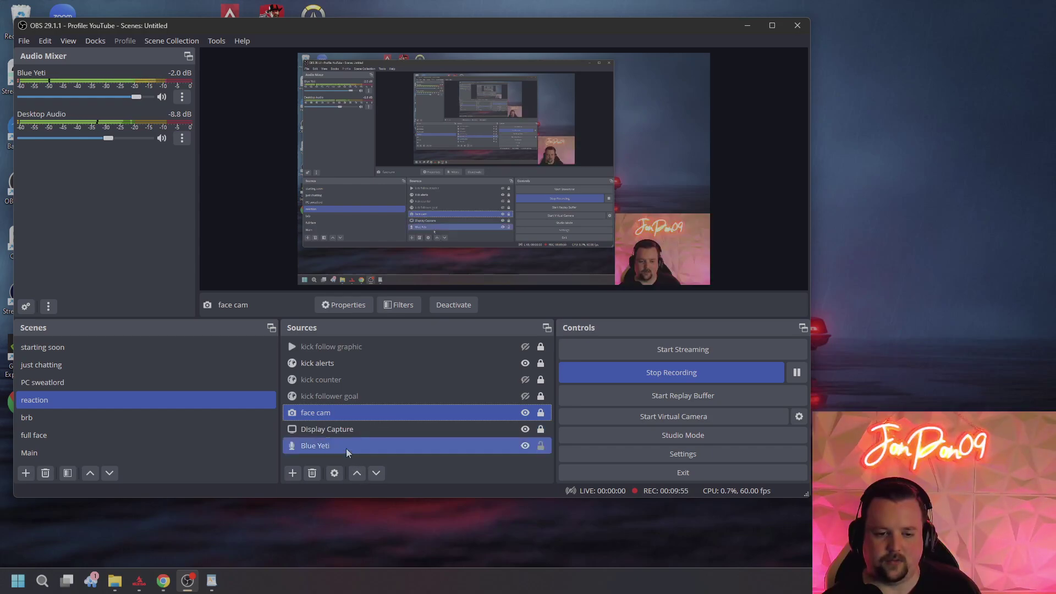
pyautogui.click(526, 413)
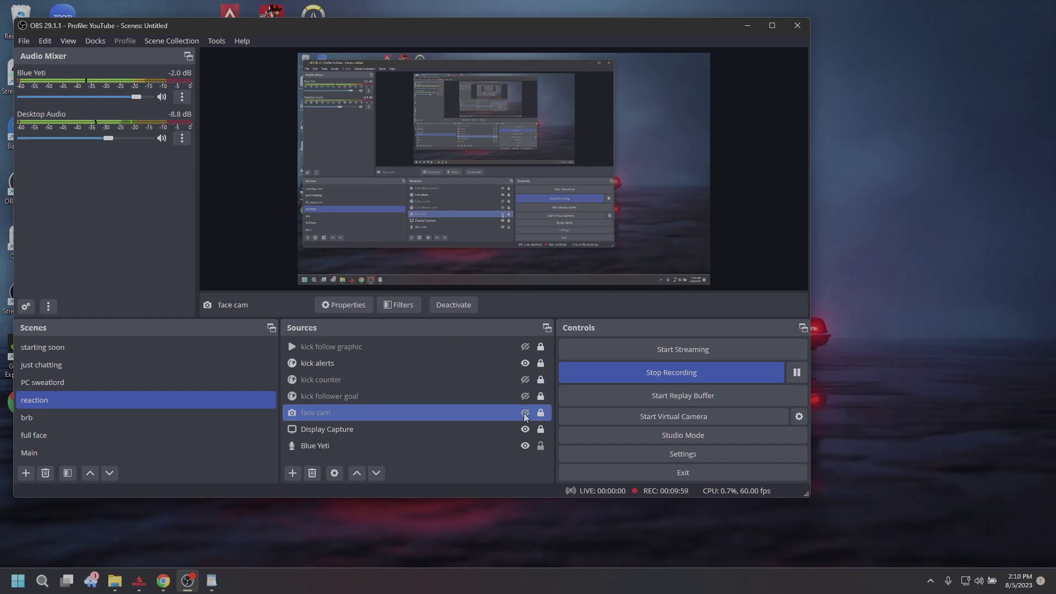
pyautogui.click(526, 415)
pyautogui.click(525, 415)
pyautogui.click(525, 415)
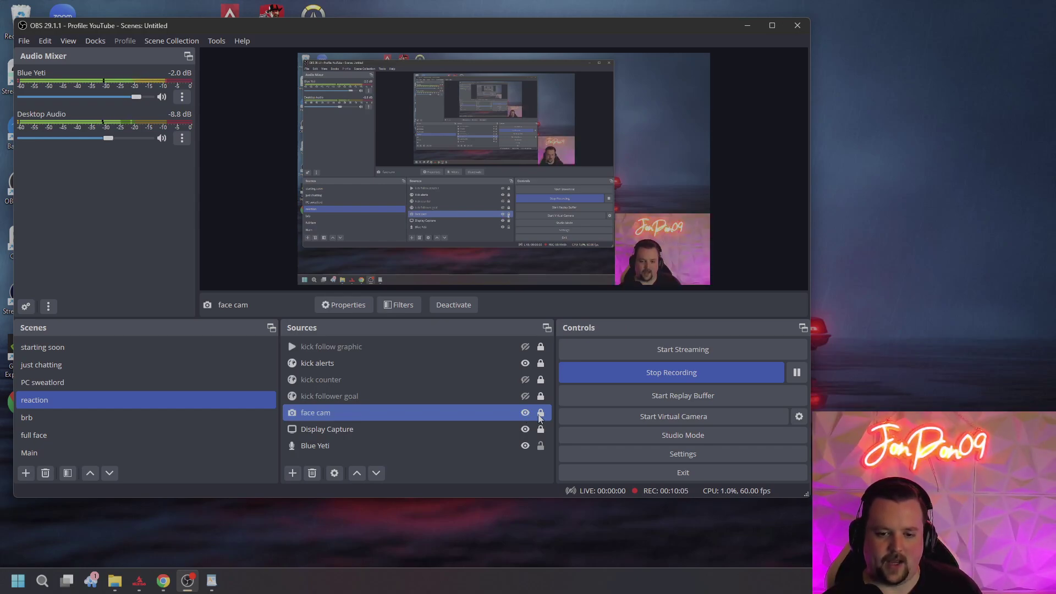
# Unlock face cam, nudge it right, resize it from its top-left corner, then relock it
pyautogui.click(540, 414)
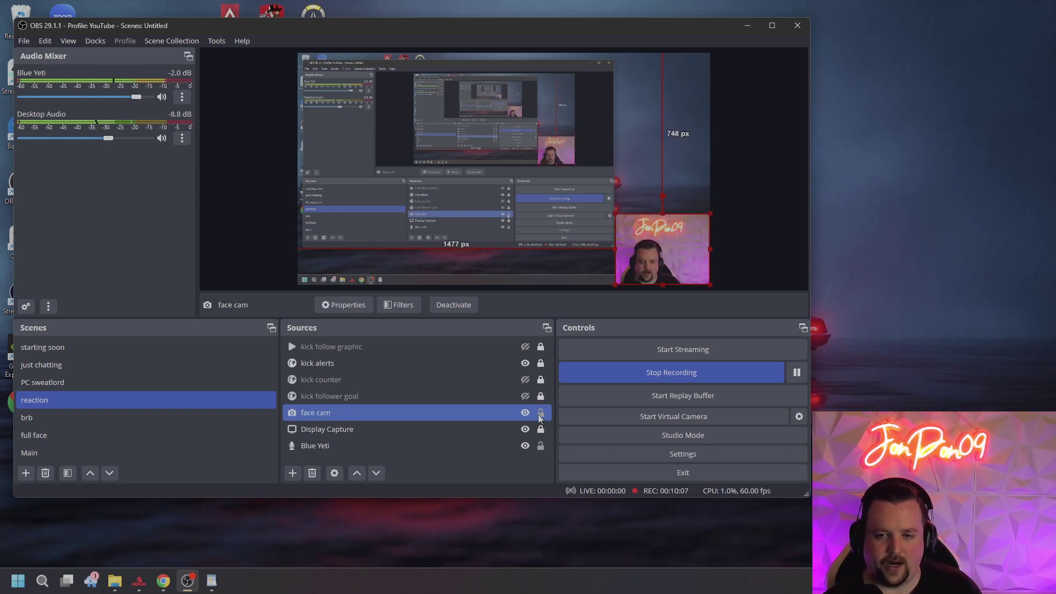
pyautogui.click(539, 416)
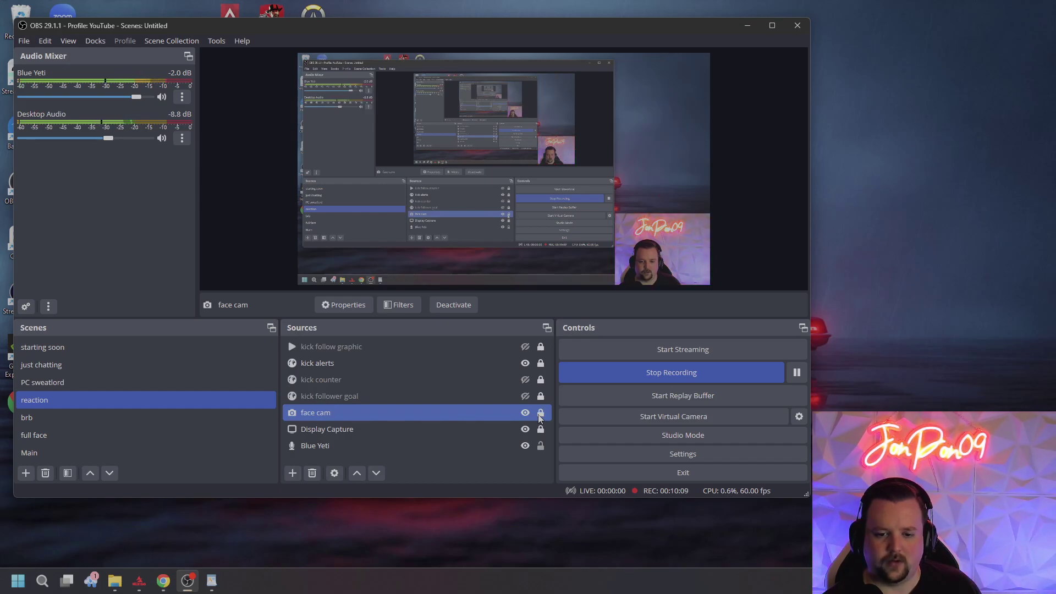
pyautogui.click(540, 416)
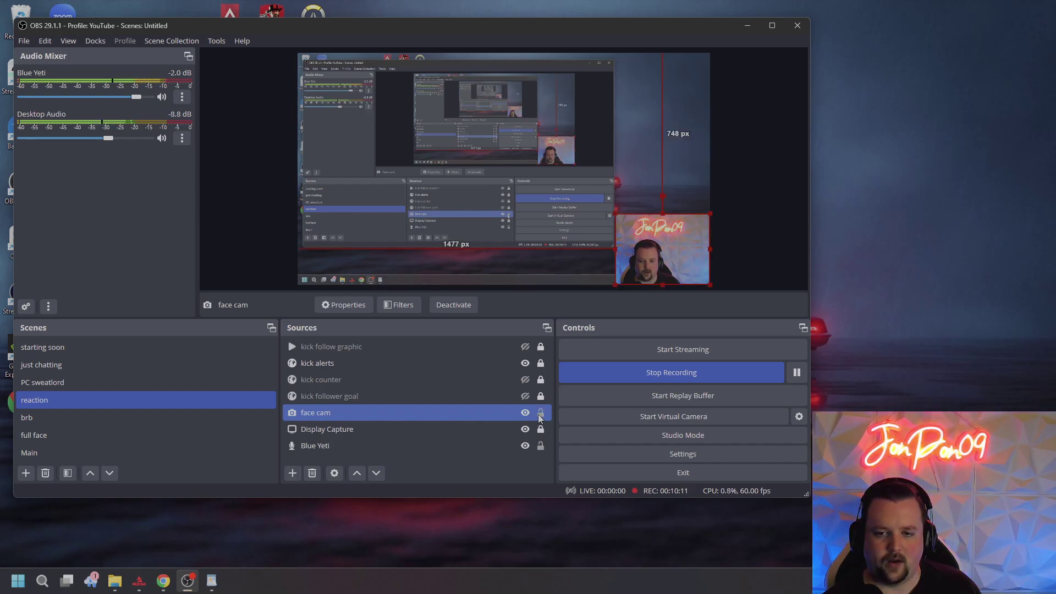
pyautogui.moveTo(682, 248)
pyautogui.mouseDown()
pyautogui.moveTo(700, 246)
pyautogui.moveTo(685, 248)
pyautogui.mouseUp()
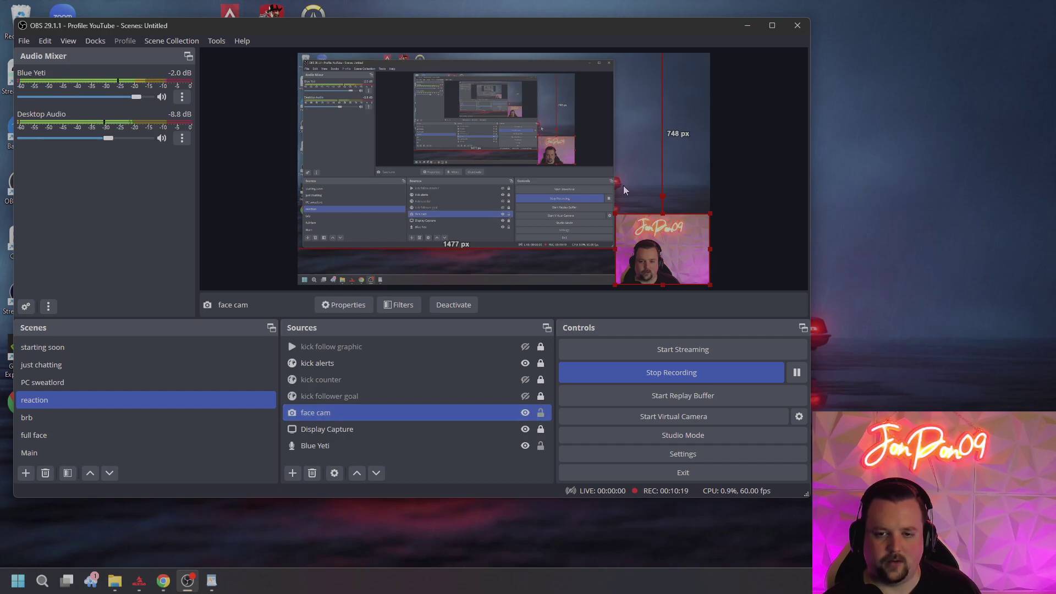
pyautogui.moveTo(611, 211)
pyautogui.mouseDown()
pyautogui.moveTo(574, 176)
pyautogui.moveTo(628, 213)
pyautogui.mouseUp()
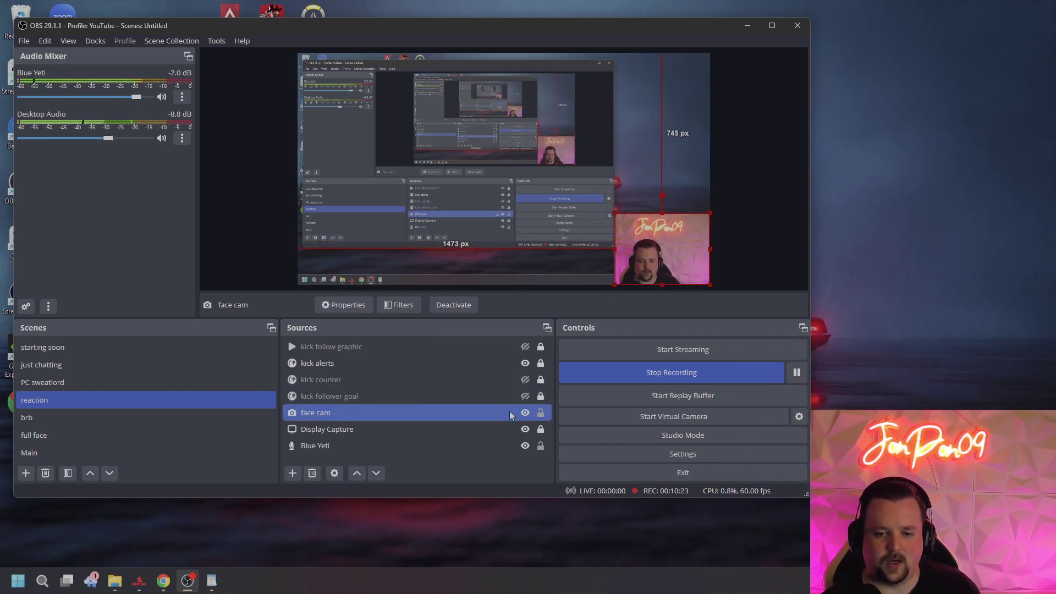
pyautogui.click(540, 413)
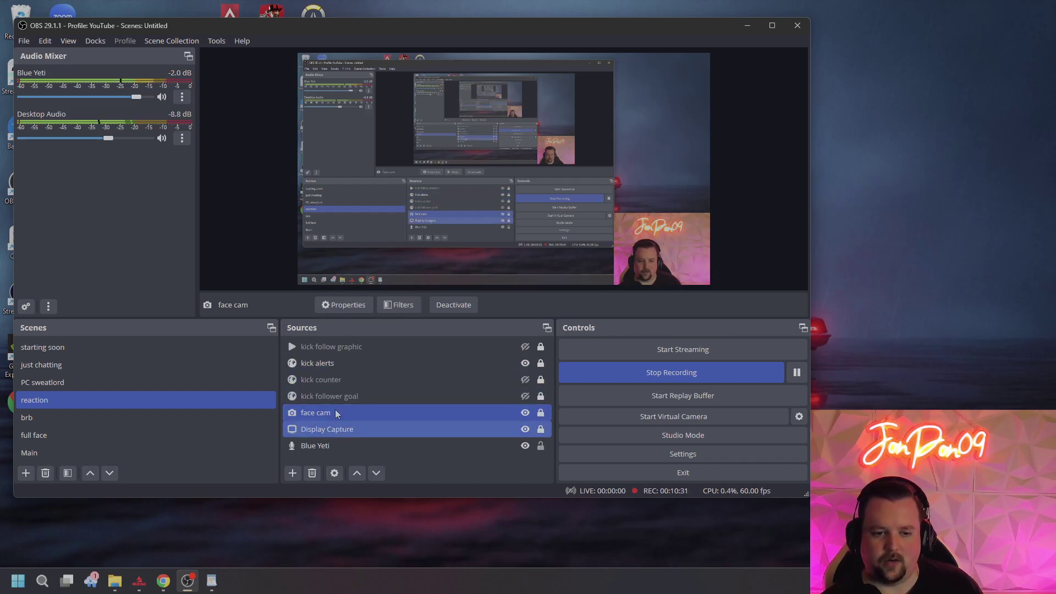
pyautogui.keyDown('ctrl'); pyautogui.click(319, 432); pyautogui.keyUp('ctrl')
pyautogui.keyDown('ctrl'); pyautogui.click(317, 446); pyautogui.keyUp('ctrl')
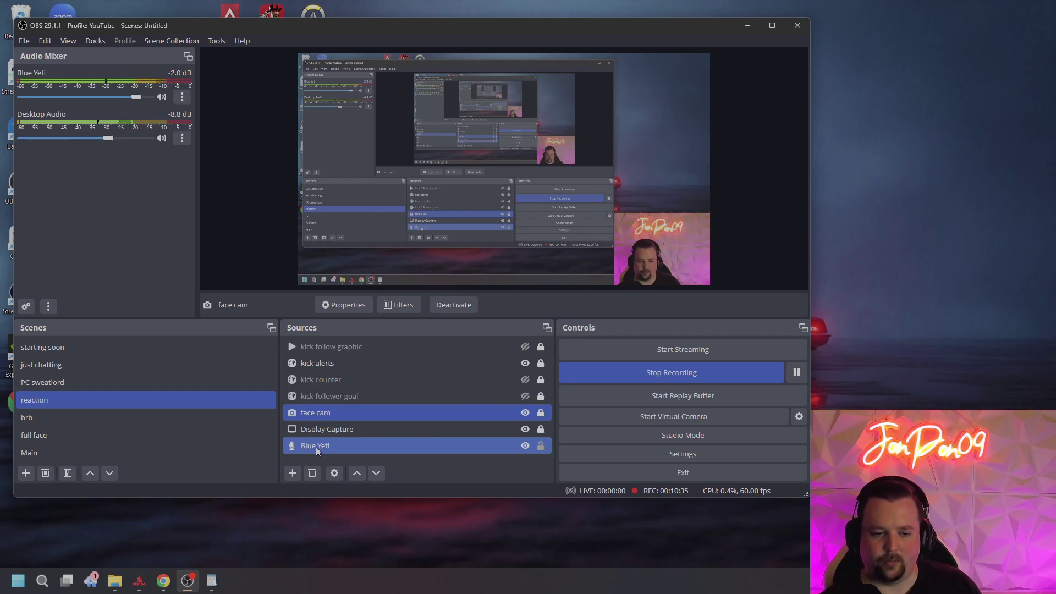
pyautogui.click(316, 446)
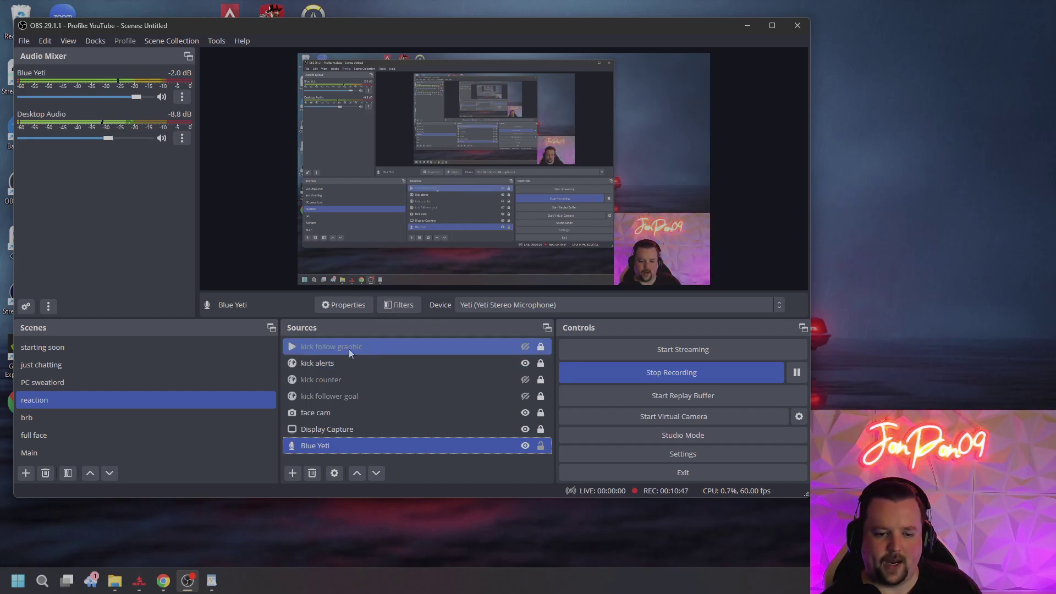
pyautogui.keyDown('ctrl'); pyautogui.click(372, 422); pyautogui.keyUp('ctrl')
pyautogui.keyDown('ctrl'); pyautogui.click(371, 422); pyautogui.keyUp('ctrl')
pyautogui.keyDown('ctrl'); pyautogui.click(375, 401); pyautogui.keyUp('ctrl')
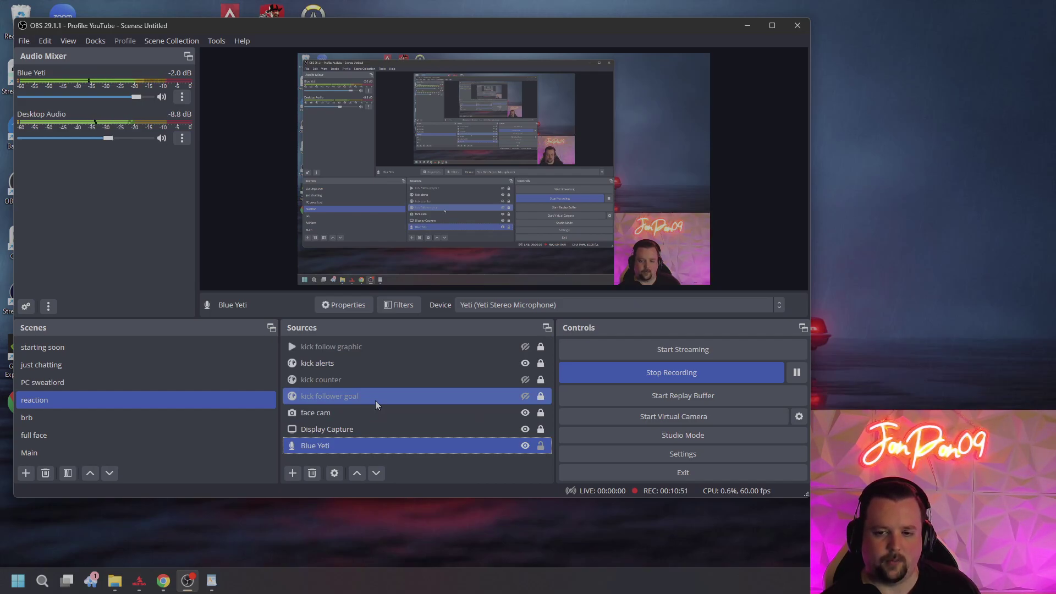
pyautogui.keyDown('ctrl'); pyautogui.click(410, 396); pyautogui.keyUp('ctrl')
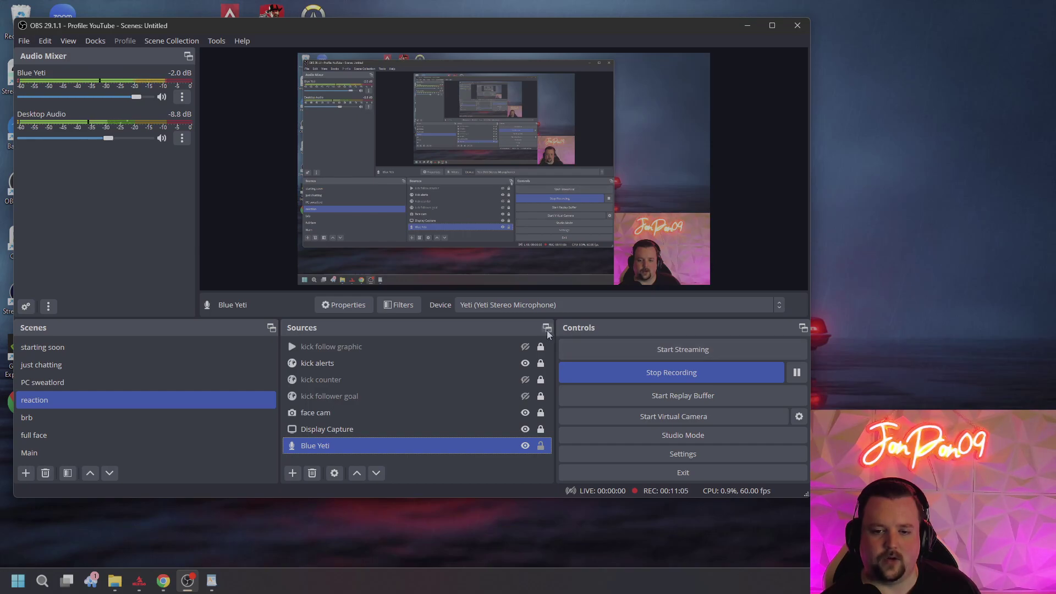
pyautogui.click(271, 328)
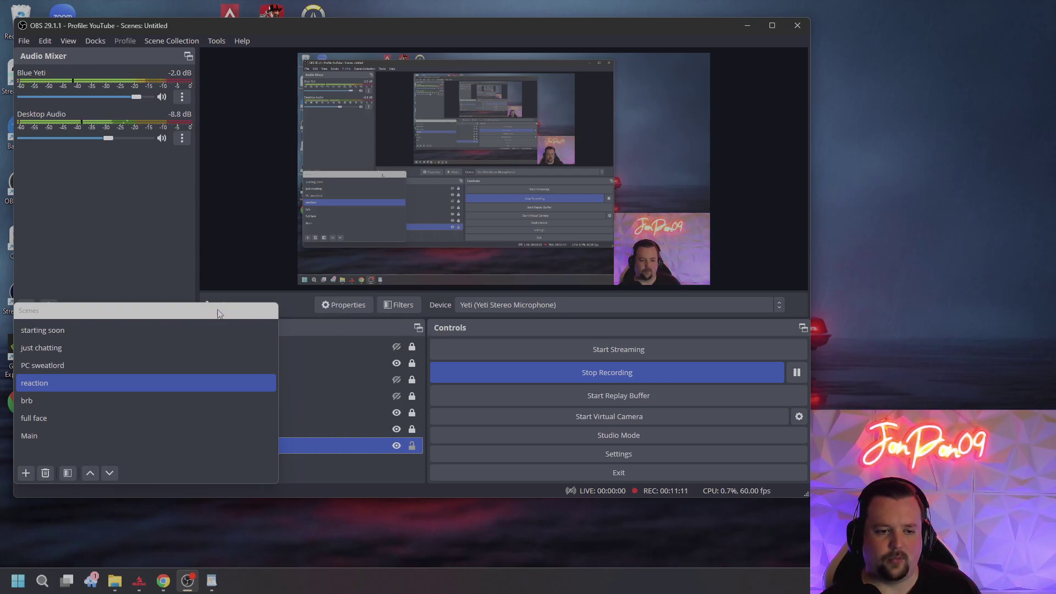
pyautogui.moveTo(217, 313); pyautogui.dragTo(111, 341)
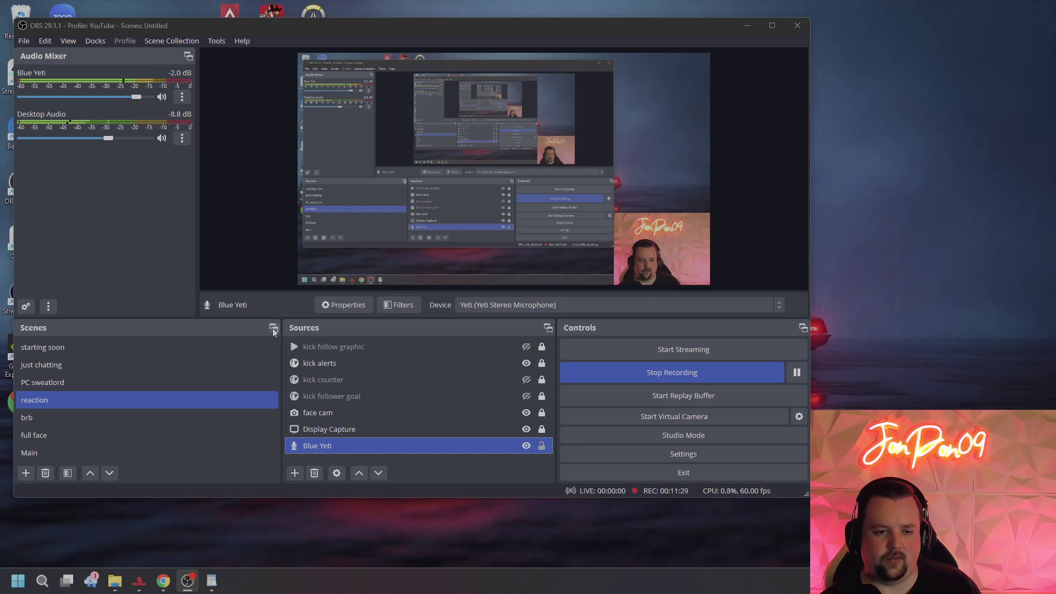
pyautogui.click(93, 41)
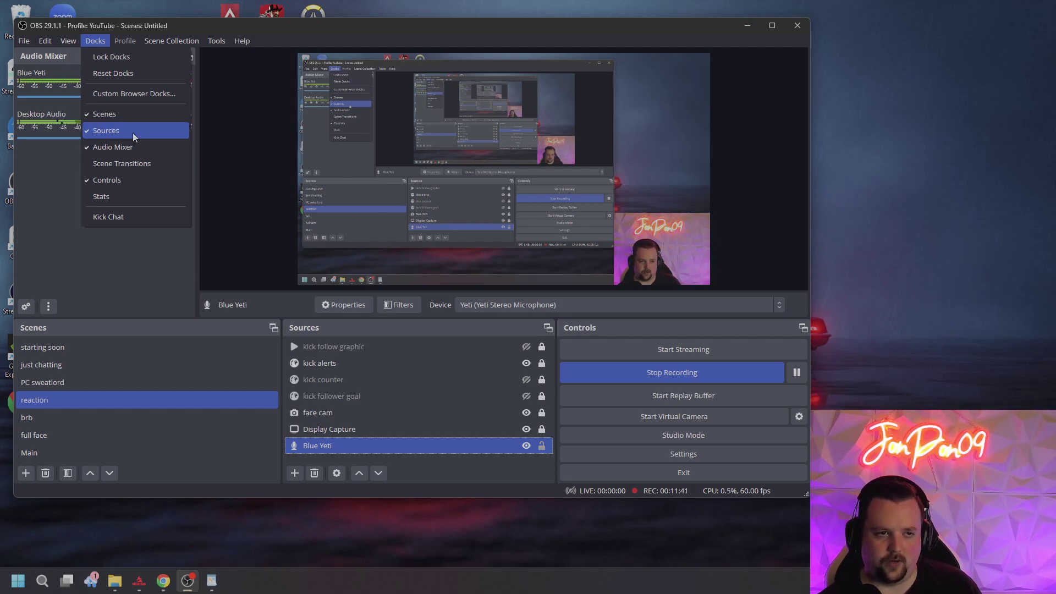
pyautogui.click(127, 268)
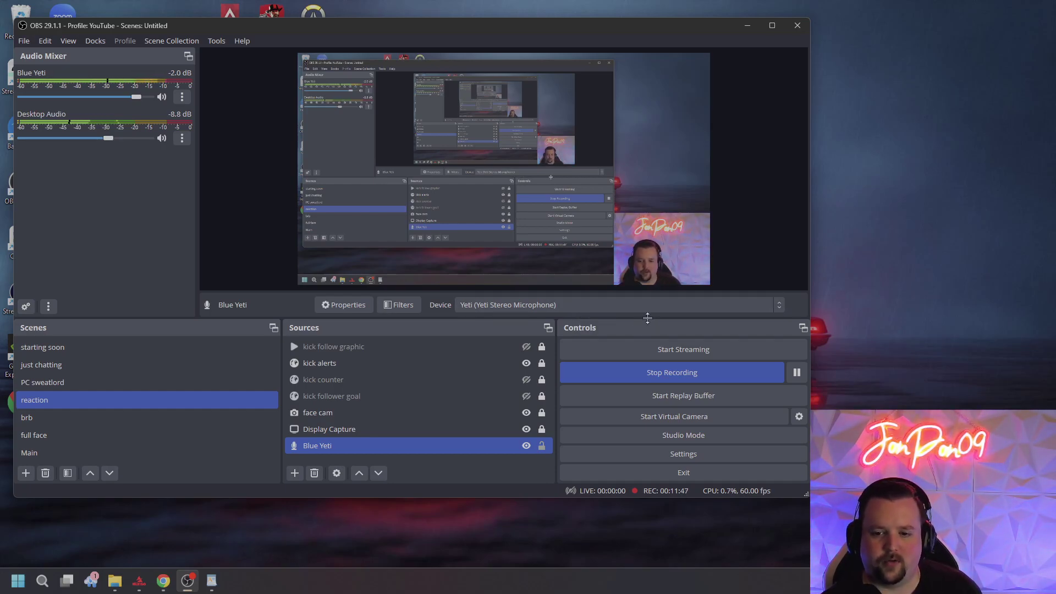
pyautogui.keyDown('ctrl'); pyautogui.click(338, 434); pyautogui.keyUp('ctrl')
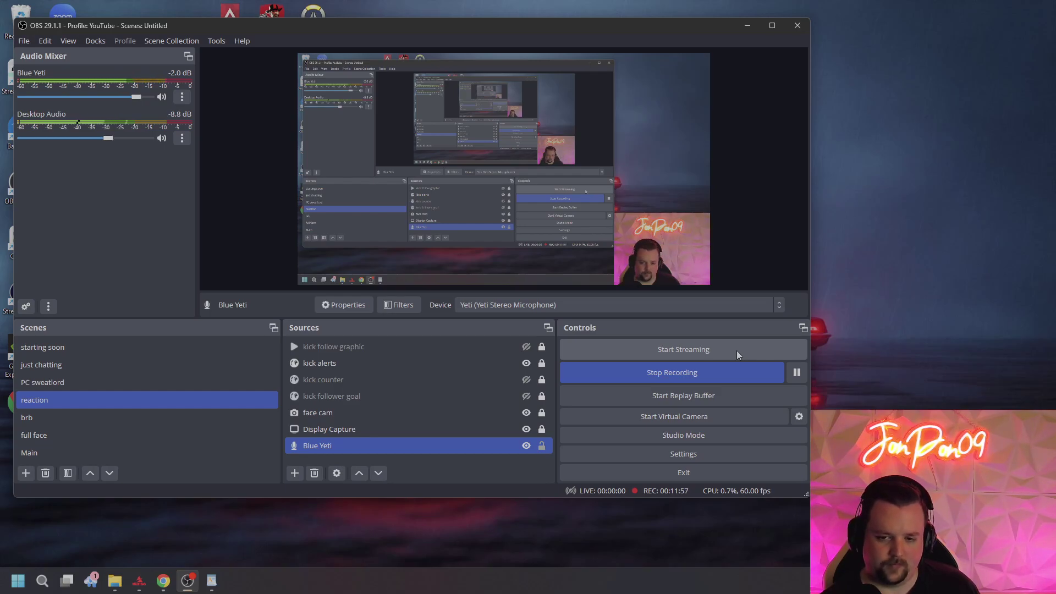
pyautogui.moveTo(163, 587)
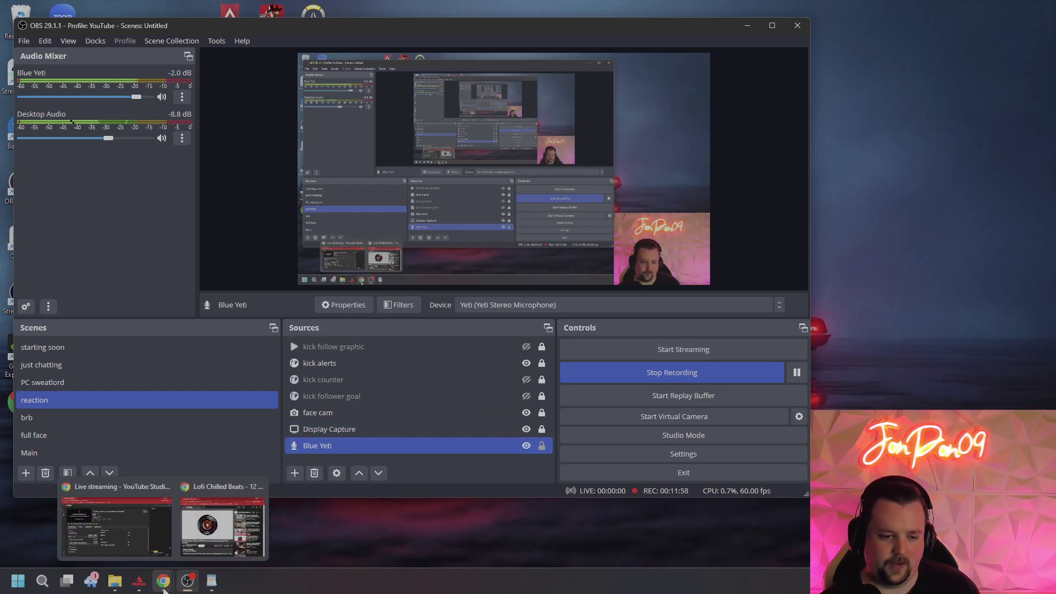
pyautogui.click(132, 525)
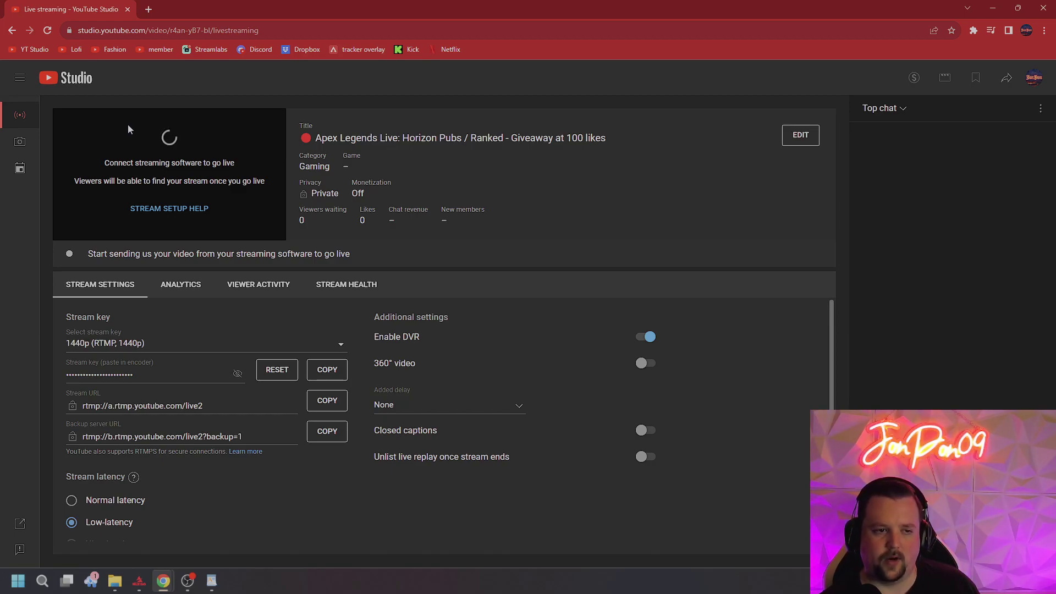
pyautogui.click(993, 9)
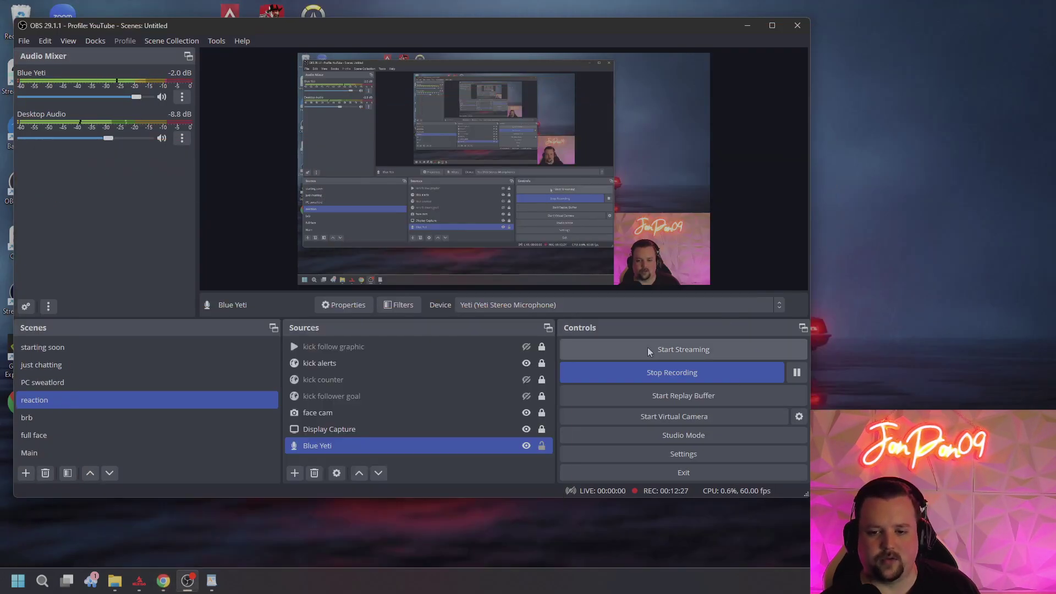
pyautogui.click(681, 453)
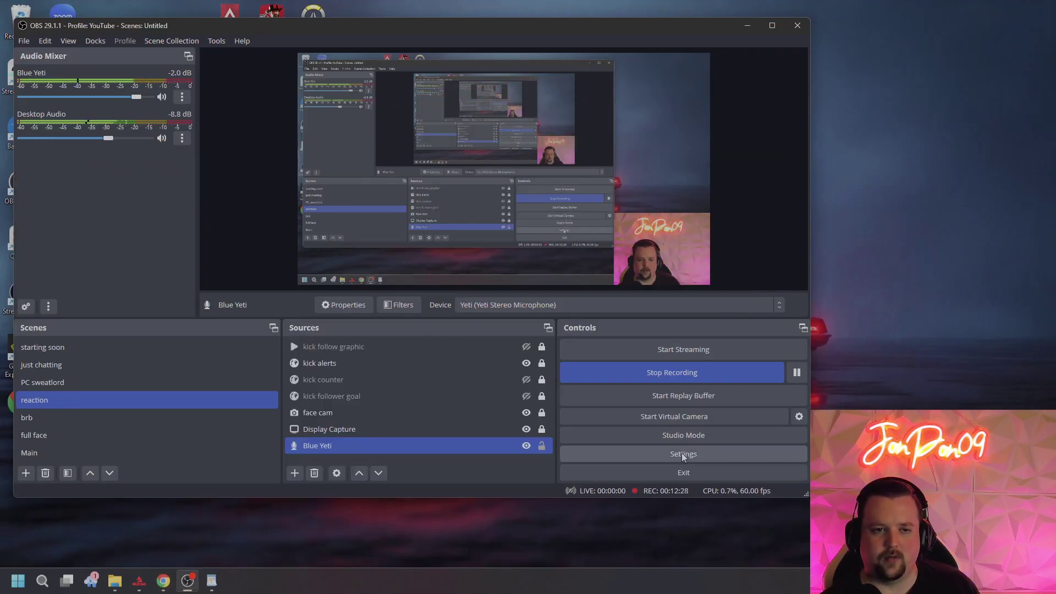
pyautogui.click(176, 119)
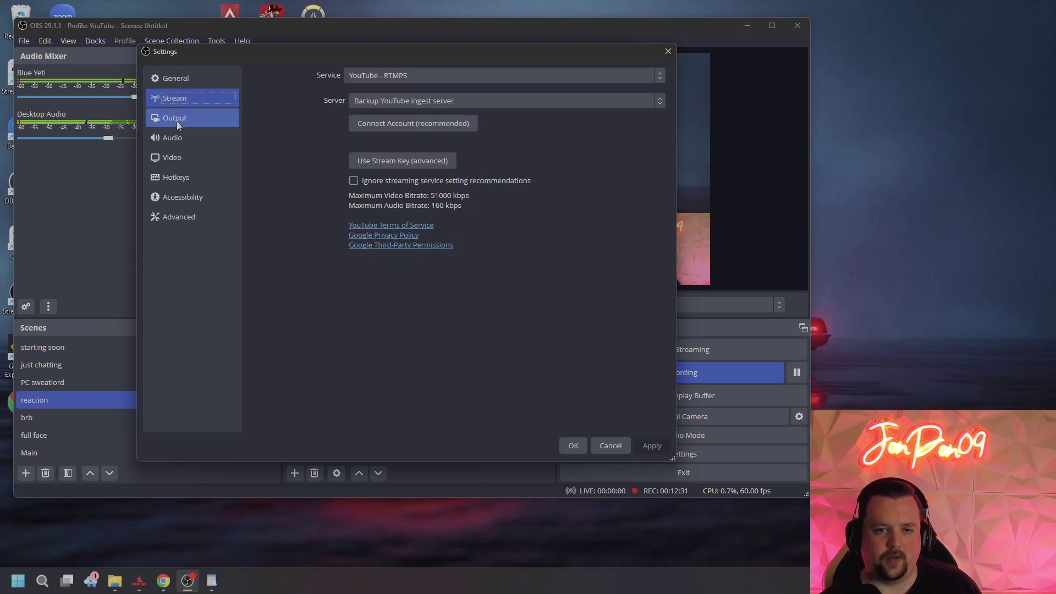
pyautogui.click(177, 137)
pyautogui.click(177, 155)
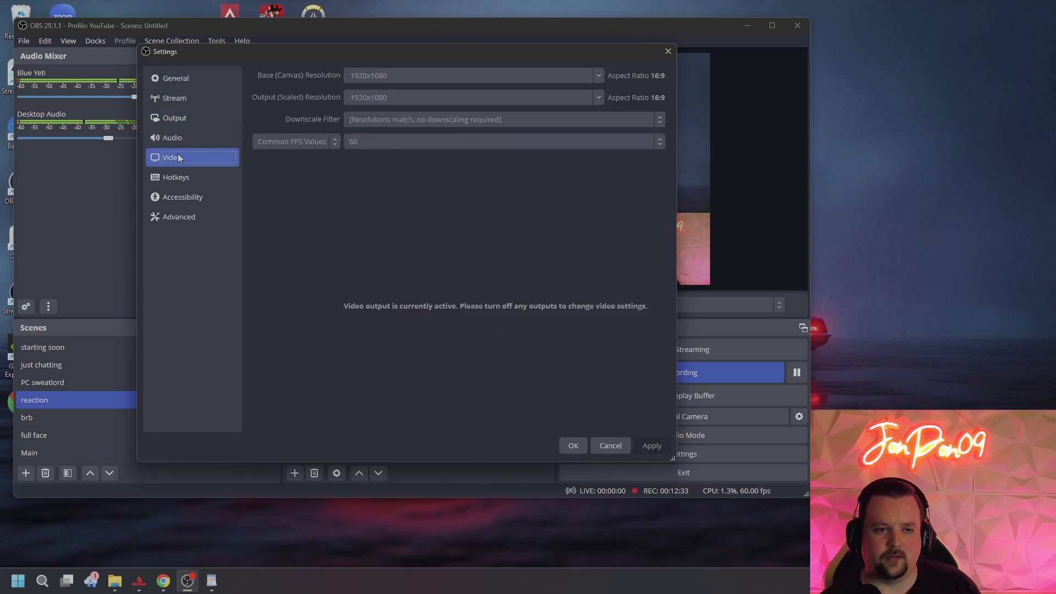
pyautogui.click(178, 178)
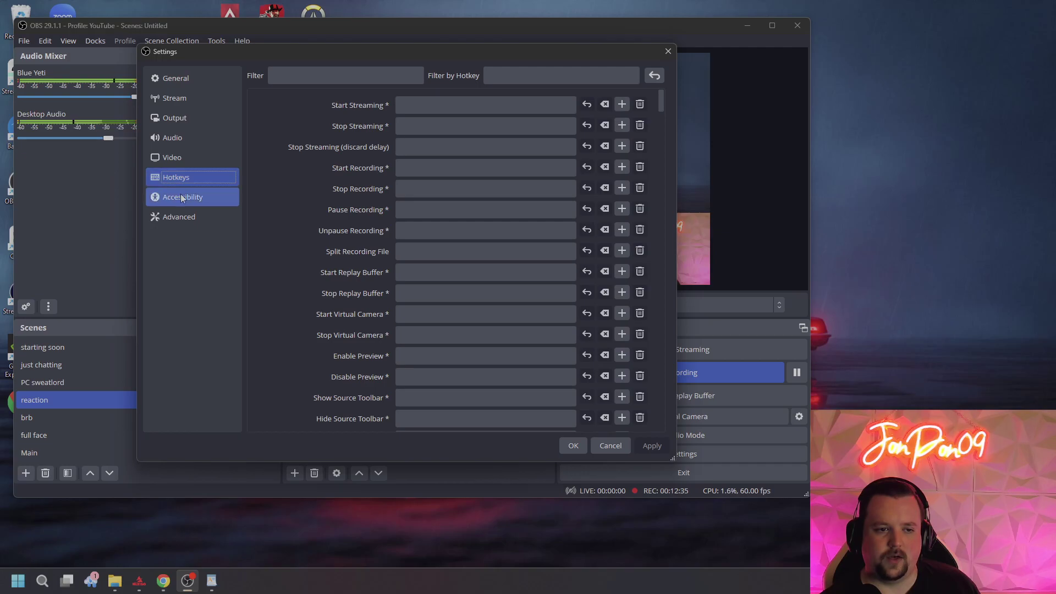
pyautogui.click(180, 196)
pyautogui.click(181, 215)
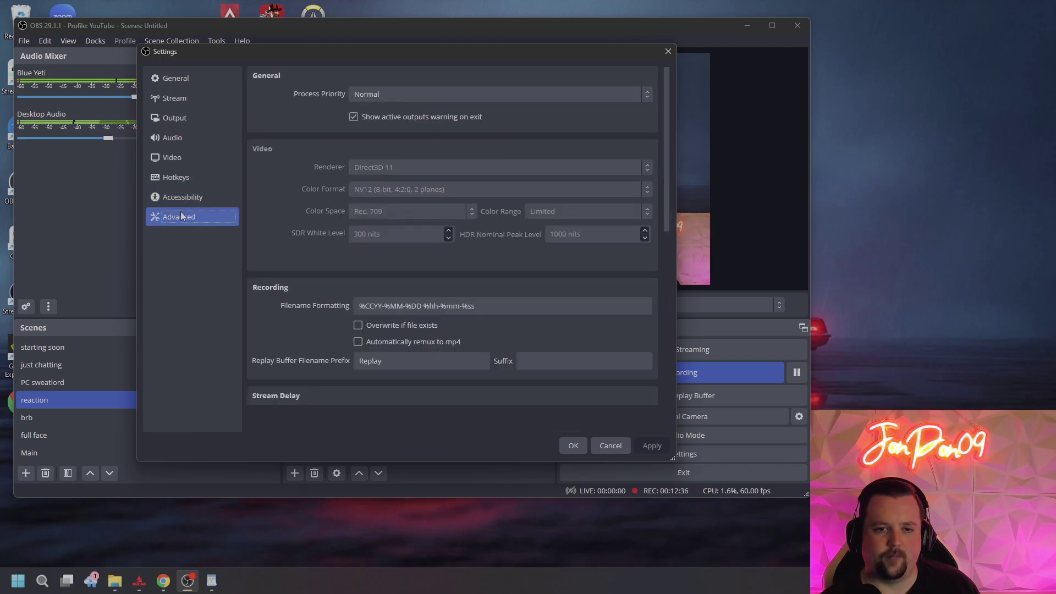
pyautogui.click(176, 100)
pyautogui.click(176, 85)
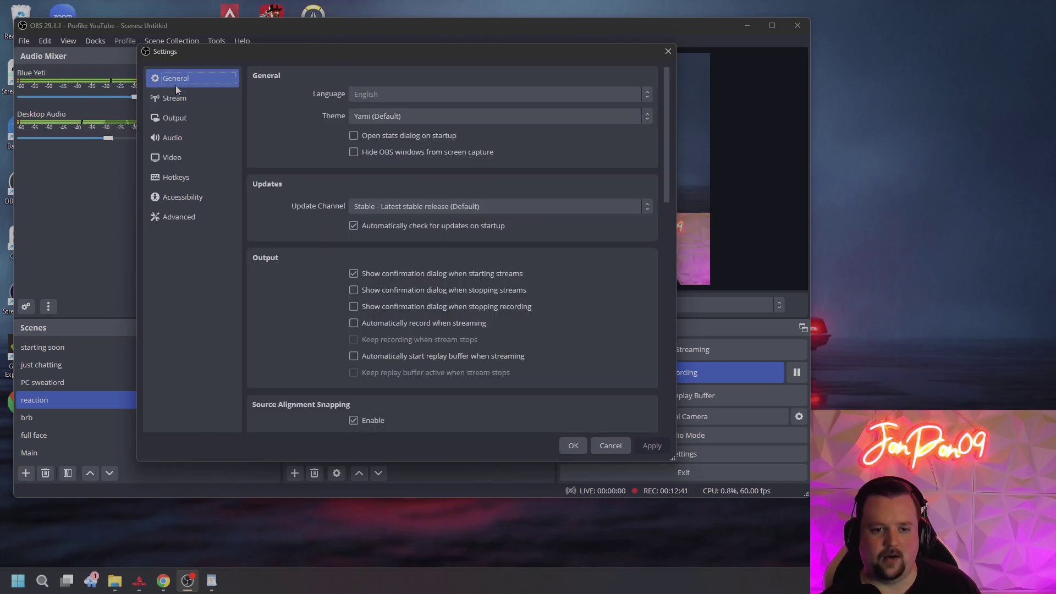
pyautogui.click(572, 446)
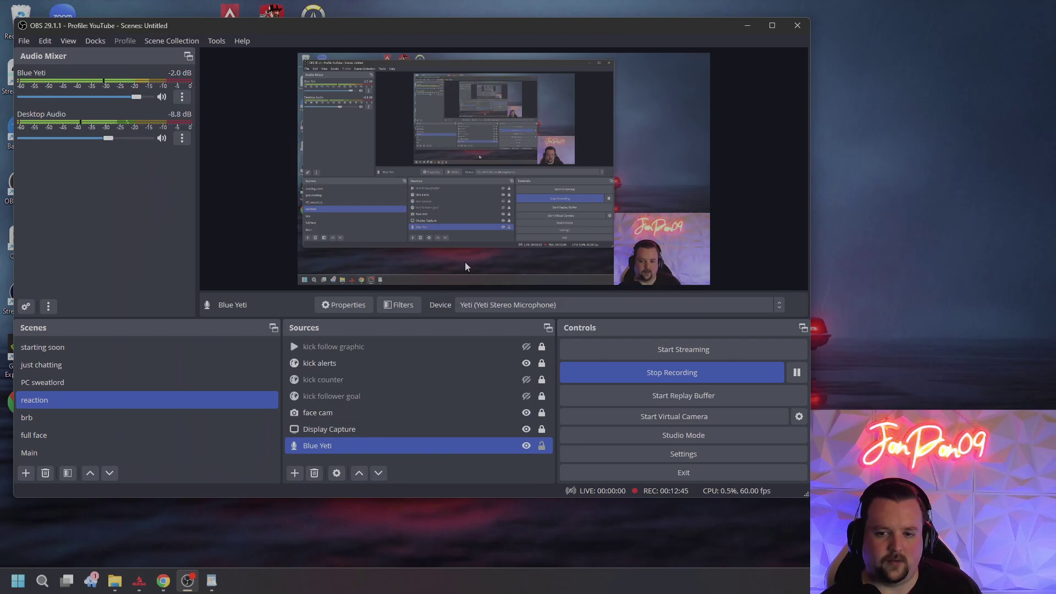